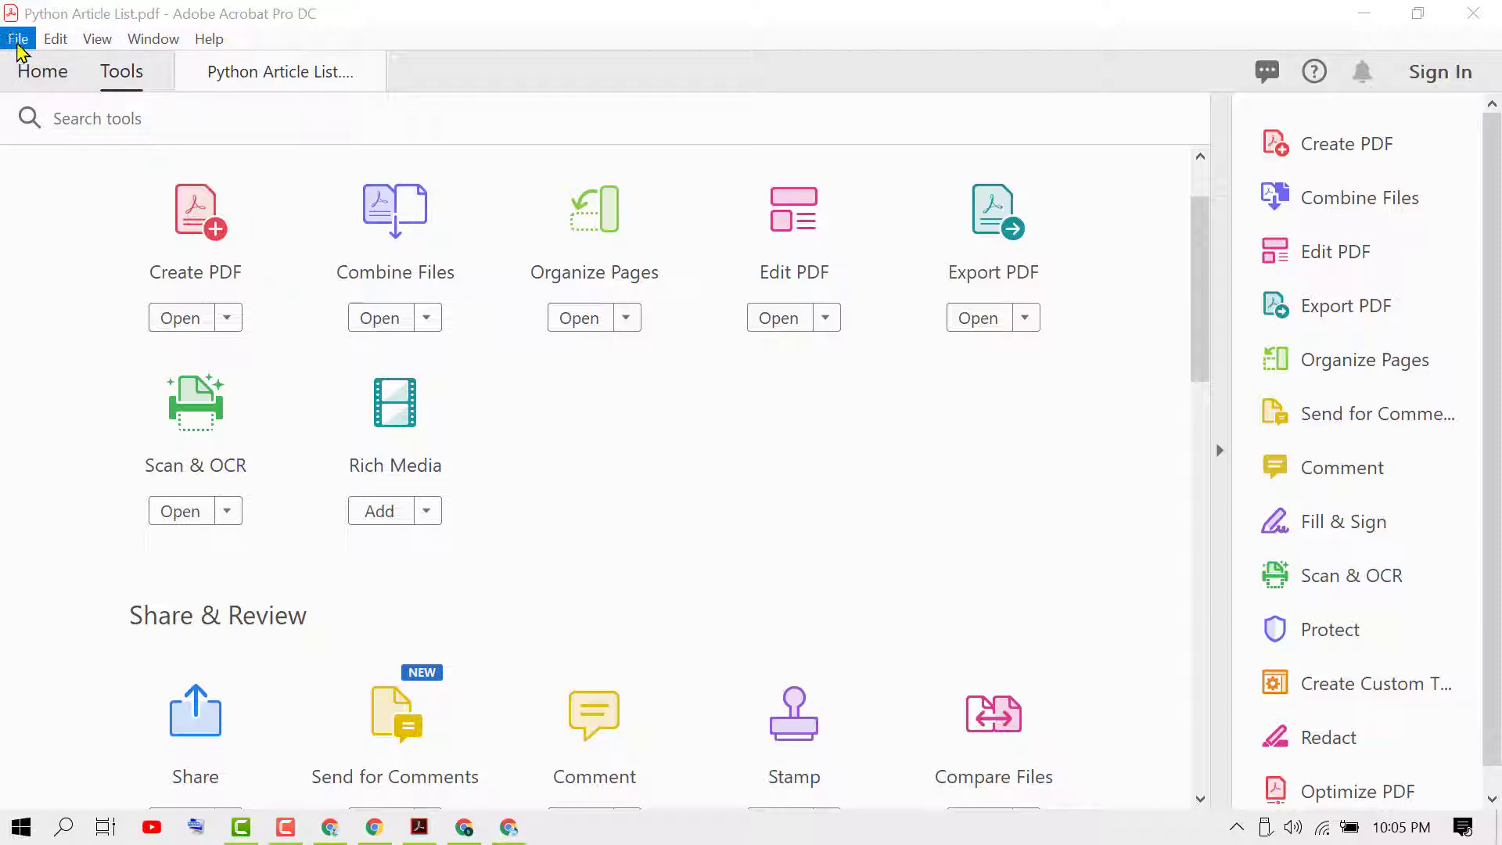
Step: Open Python Article List.pdf from the Desktop via File > Open
click(18, 40)
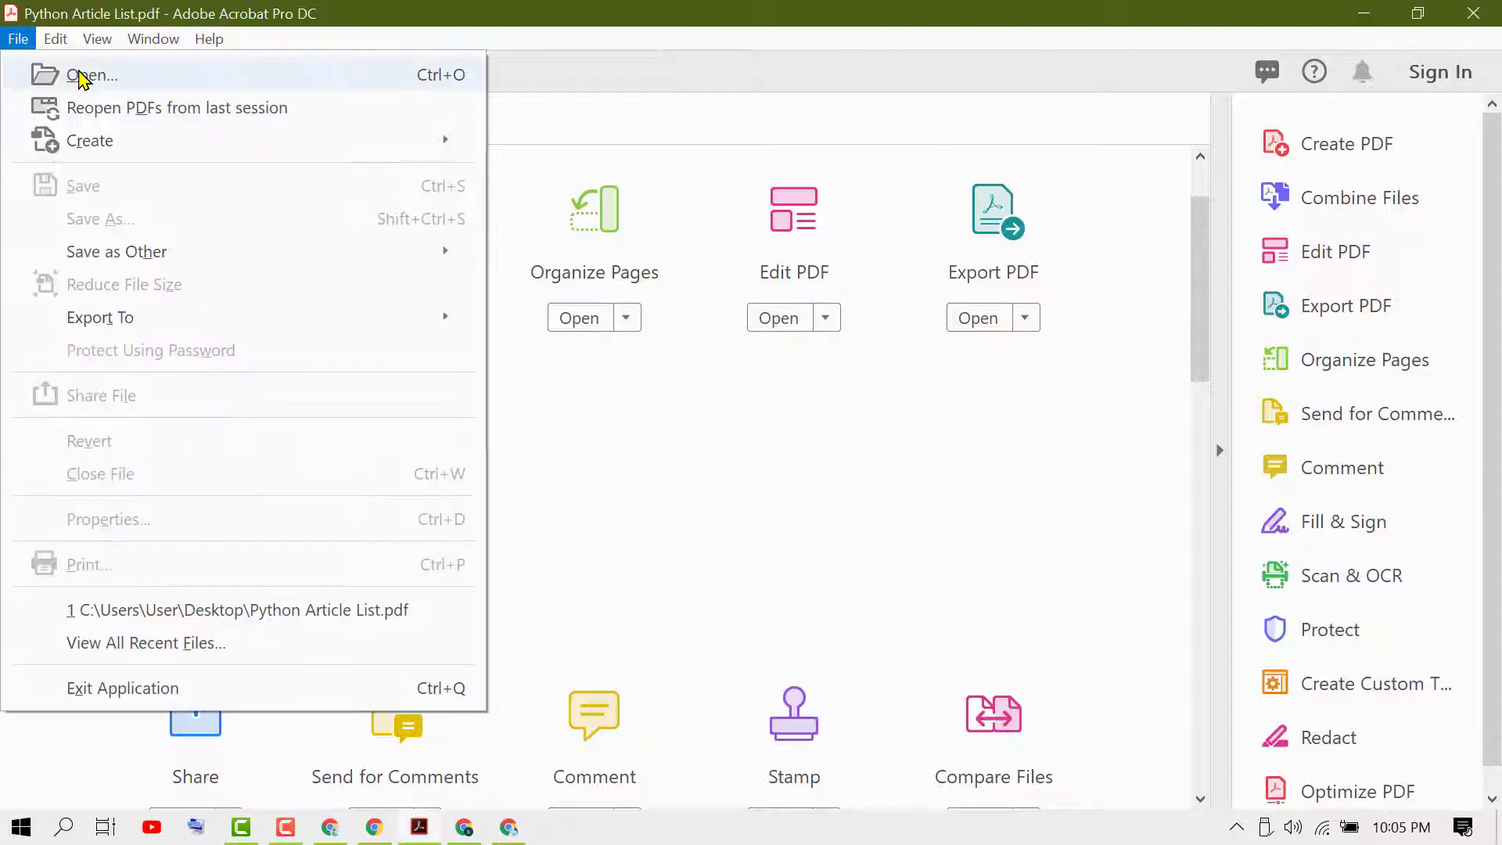
click(80, 73)
click(493, 393)
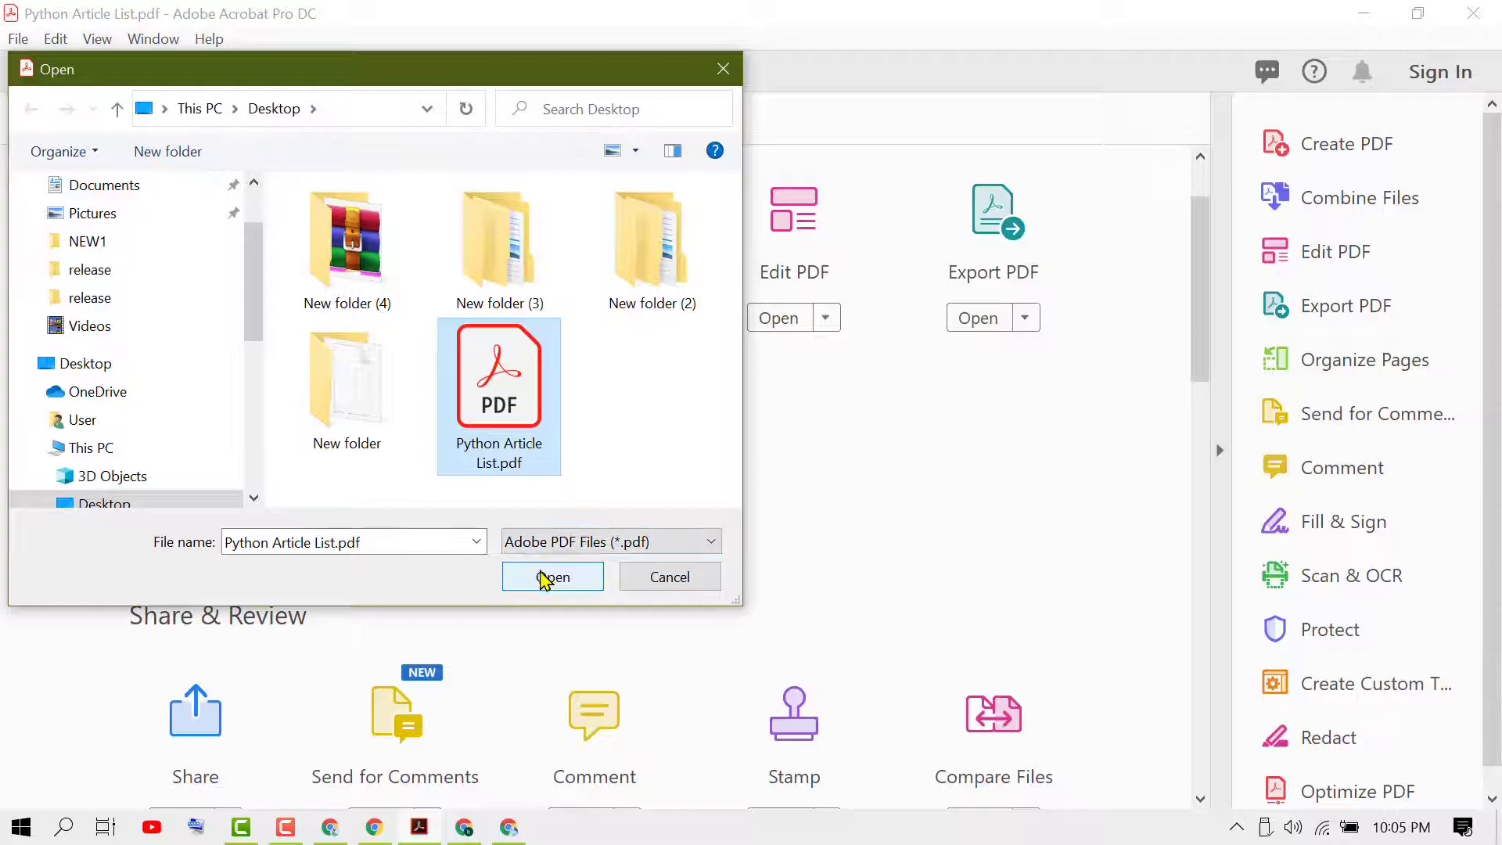
click(546, 576)
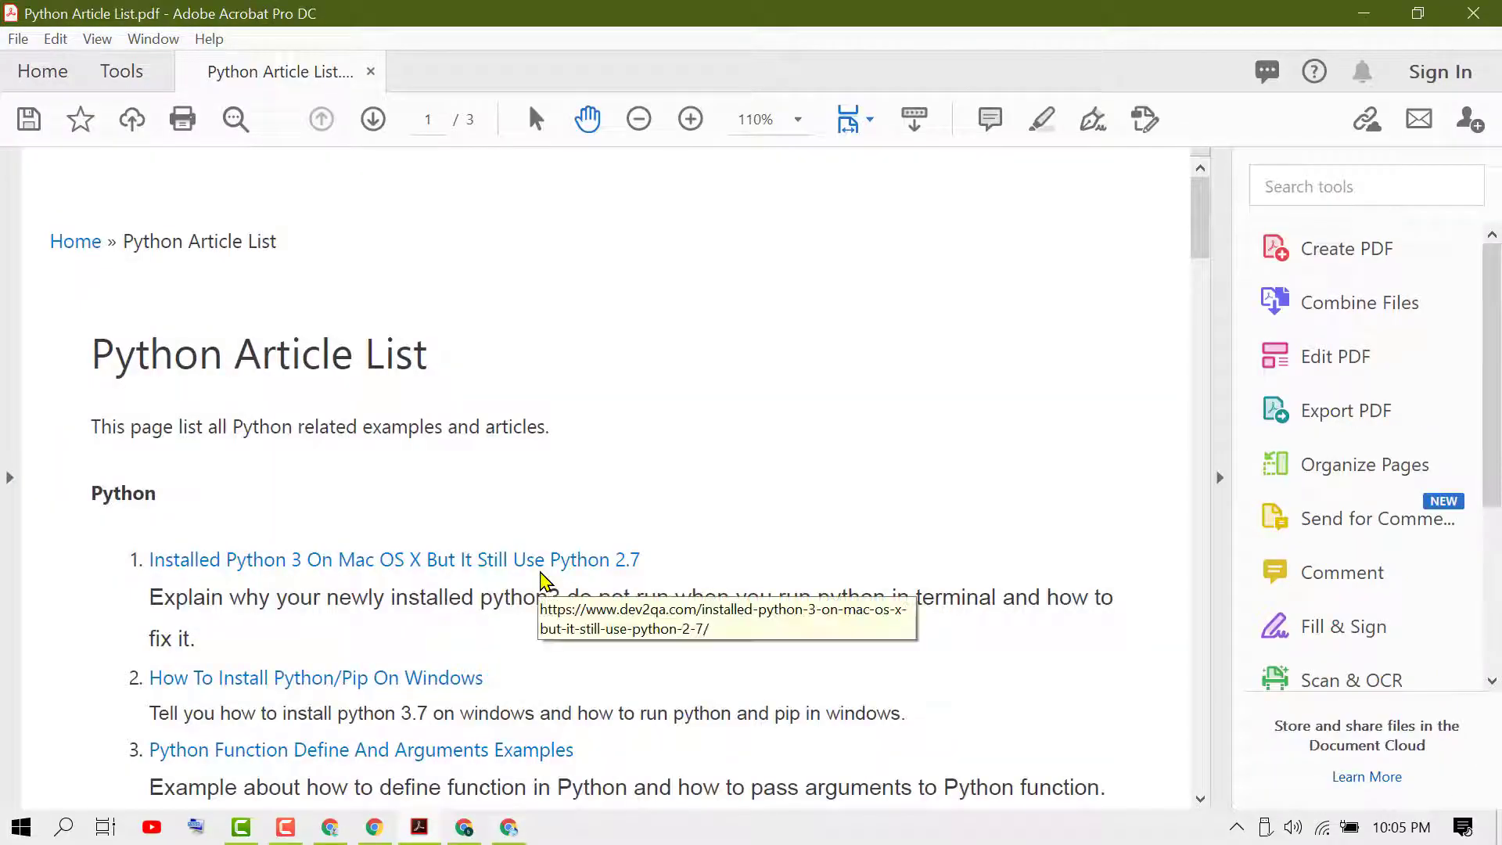
mouse_move(1201, 208)
mouse_down()
mouse_move(1214, 763)
mouse_move(1188, 190)
mouse_up()
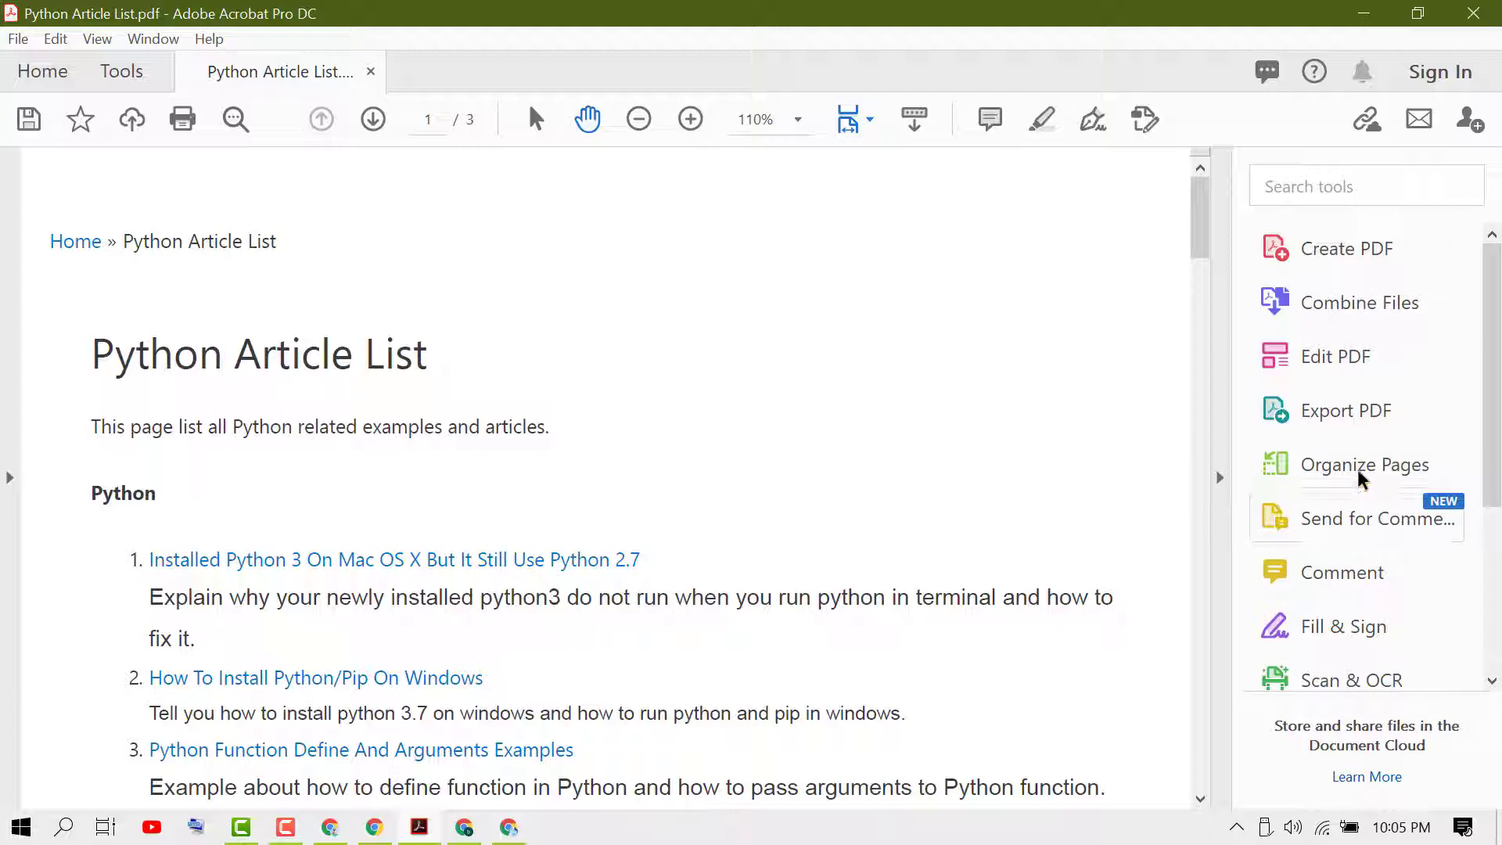
Step: Open Organize Pages from Tools and select only the page 2 thumbnail
click(124, 77)
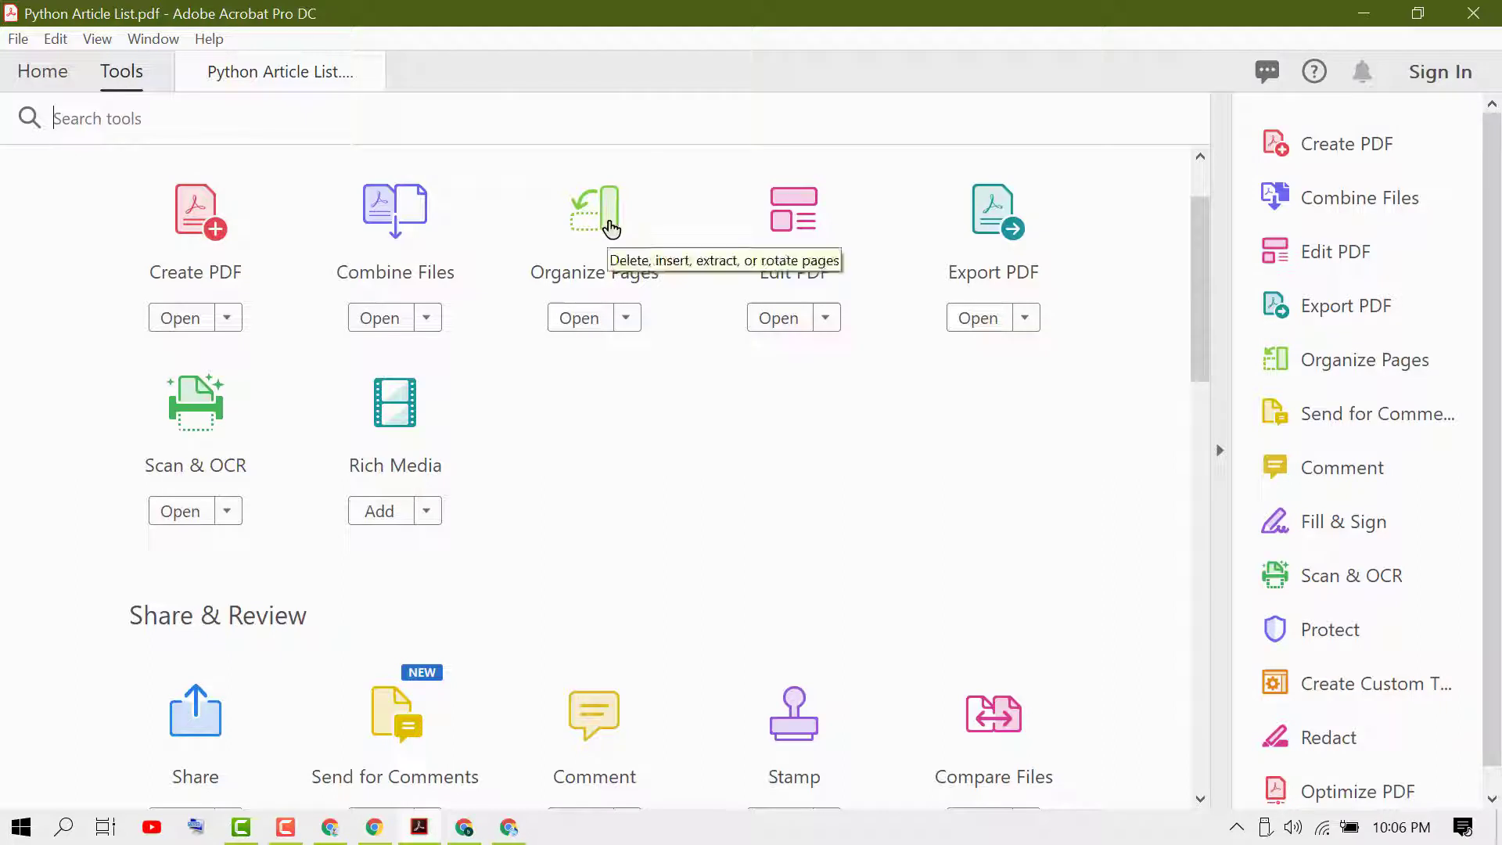
click(609, 223)
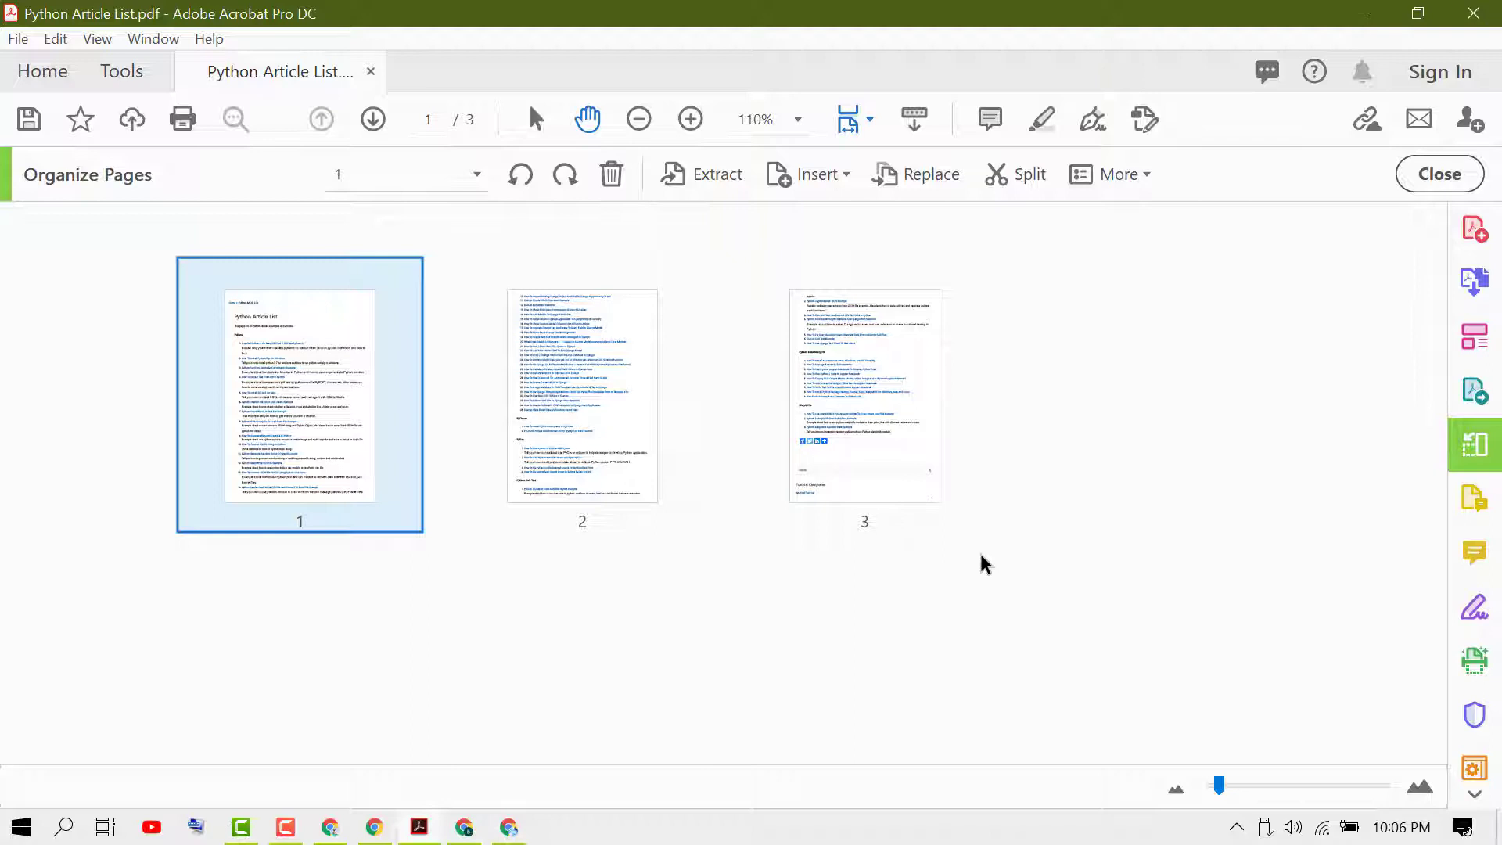
drag(1052, 587, 173, 300)
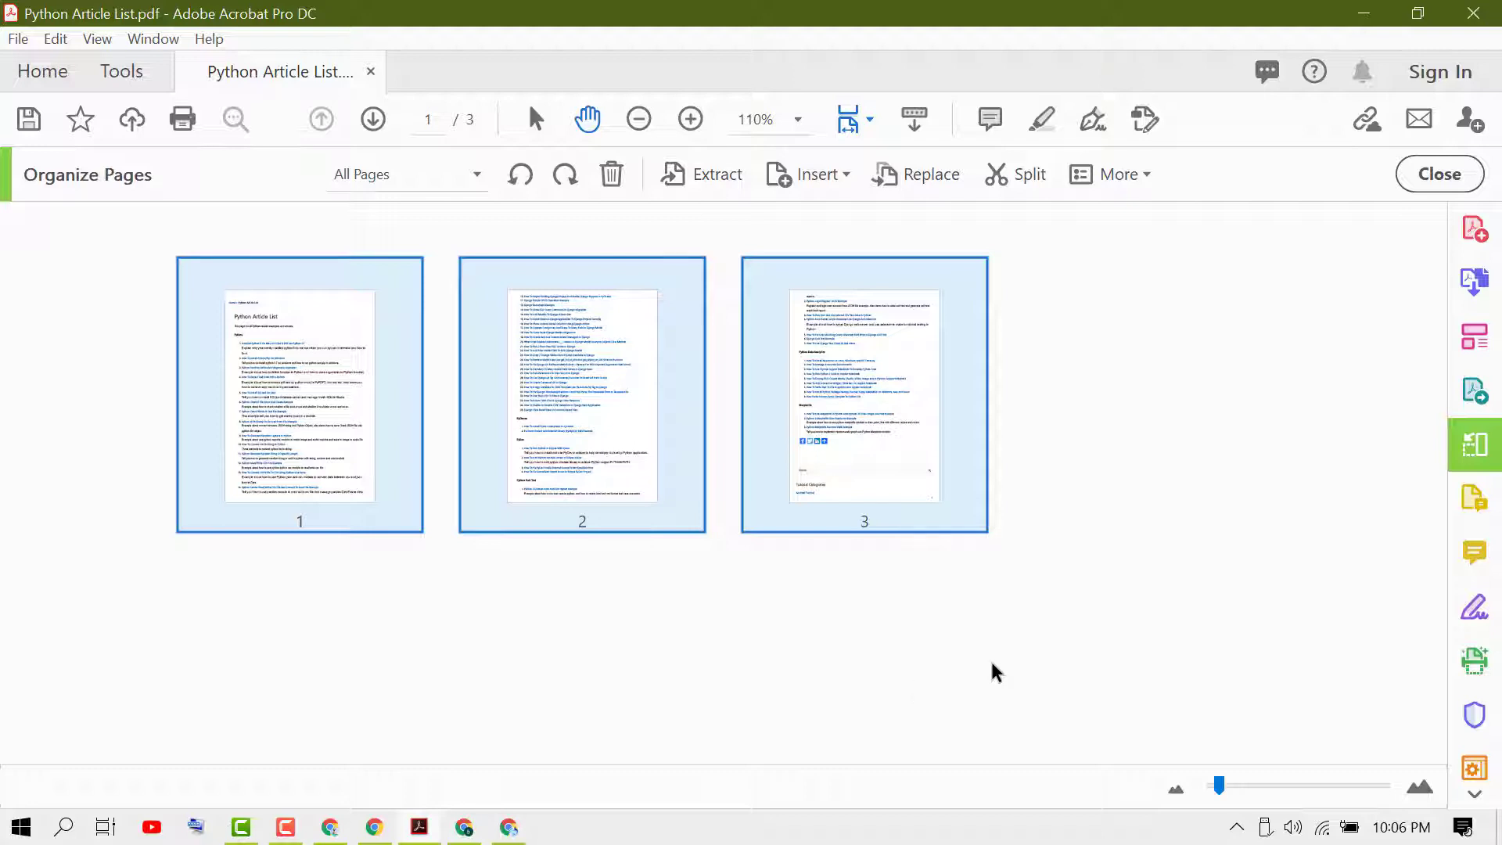
click(599, 683)
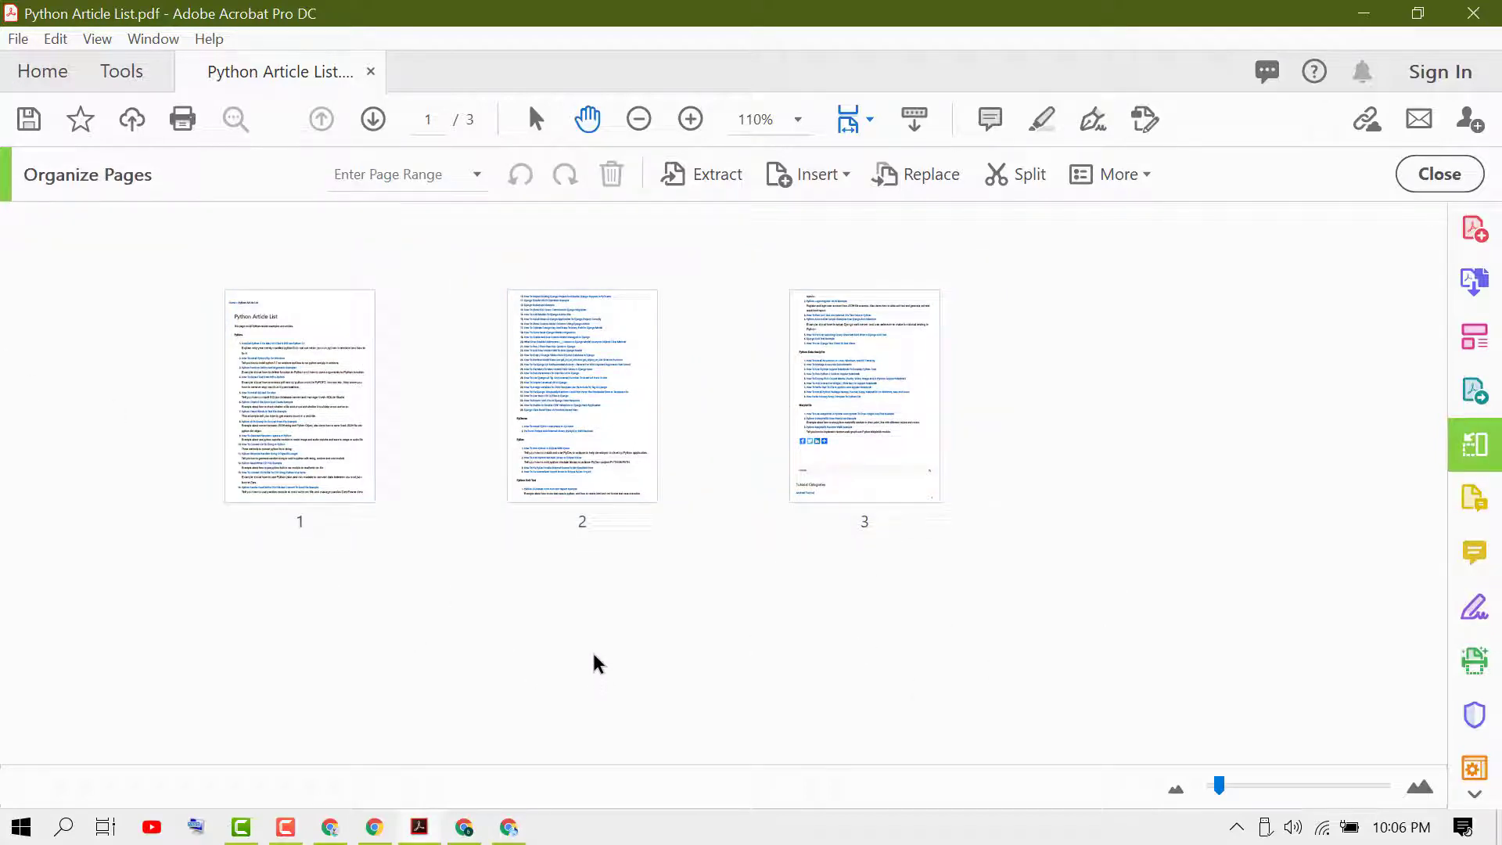
mouse_move(582, 396)
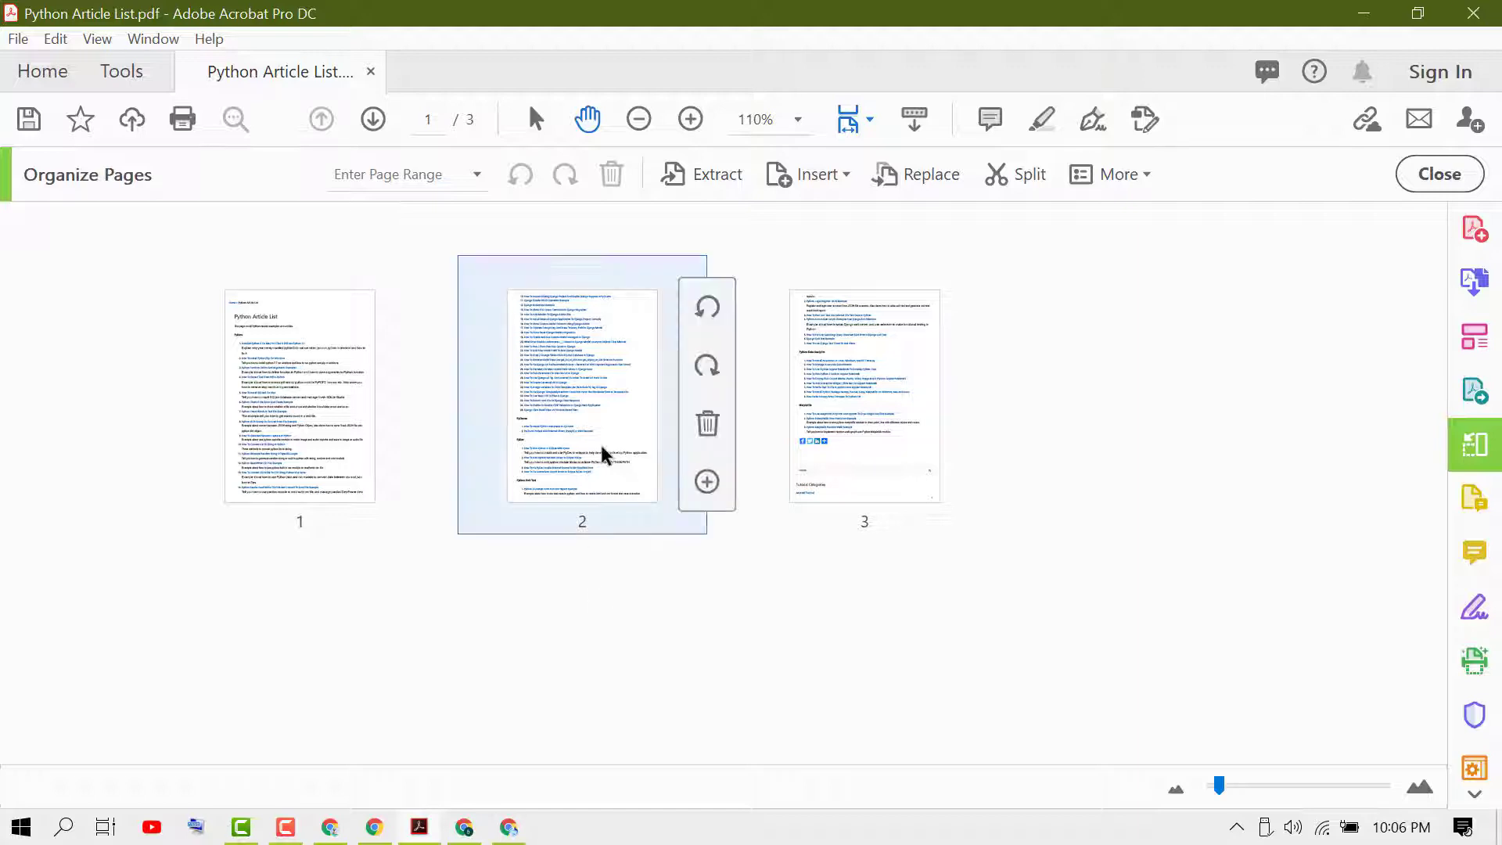
click(490, 505)
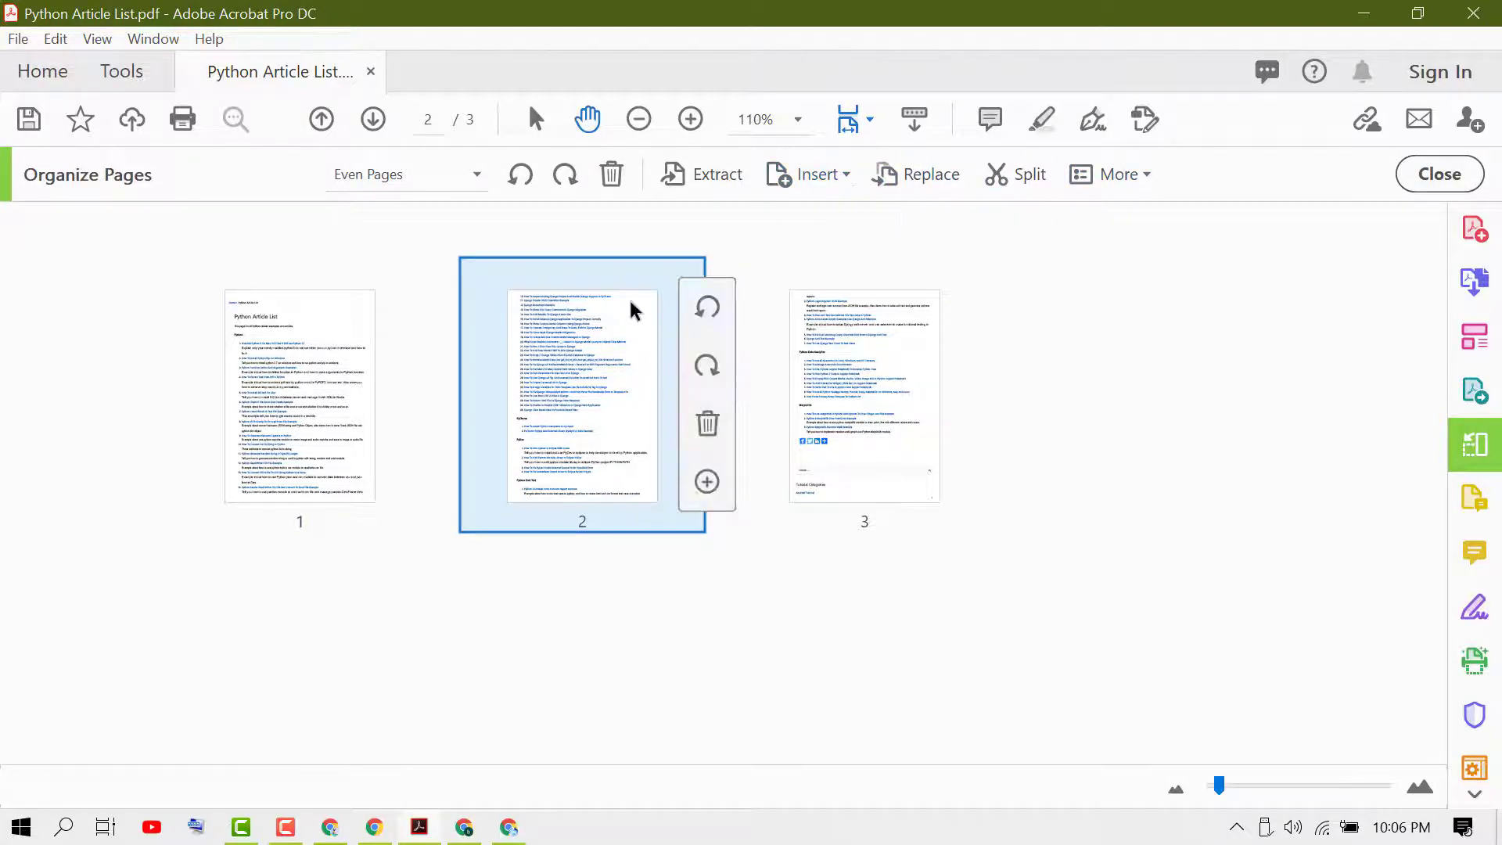
Step: Open Crop Pages for page 2 from its thumbnail's context menu
right_click(485, 339)
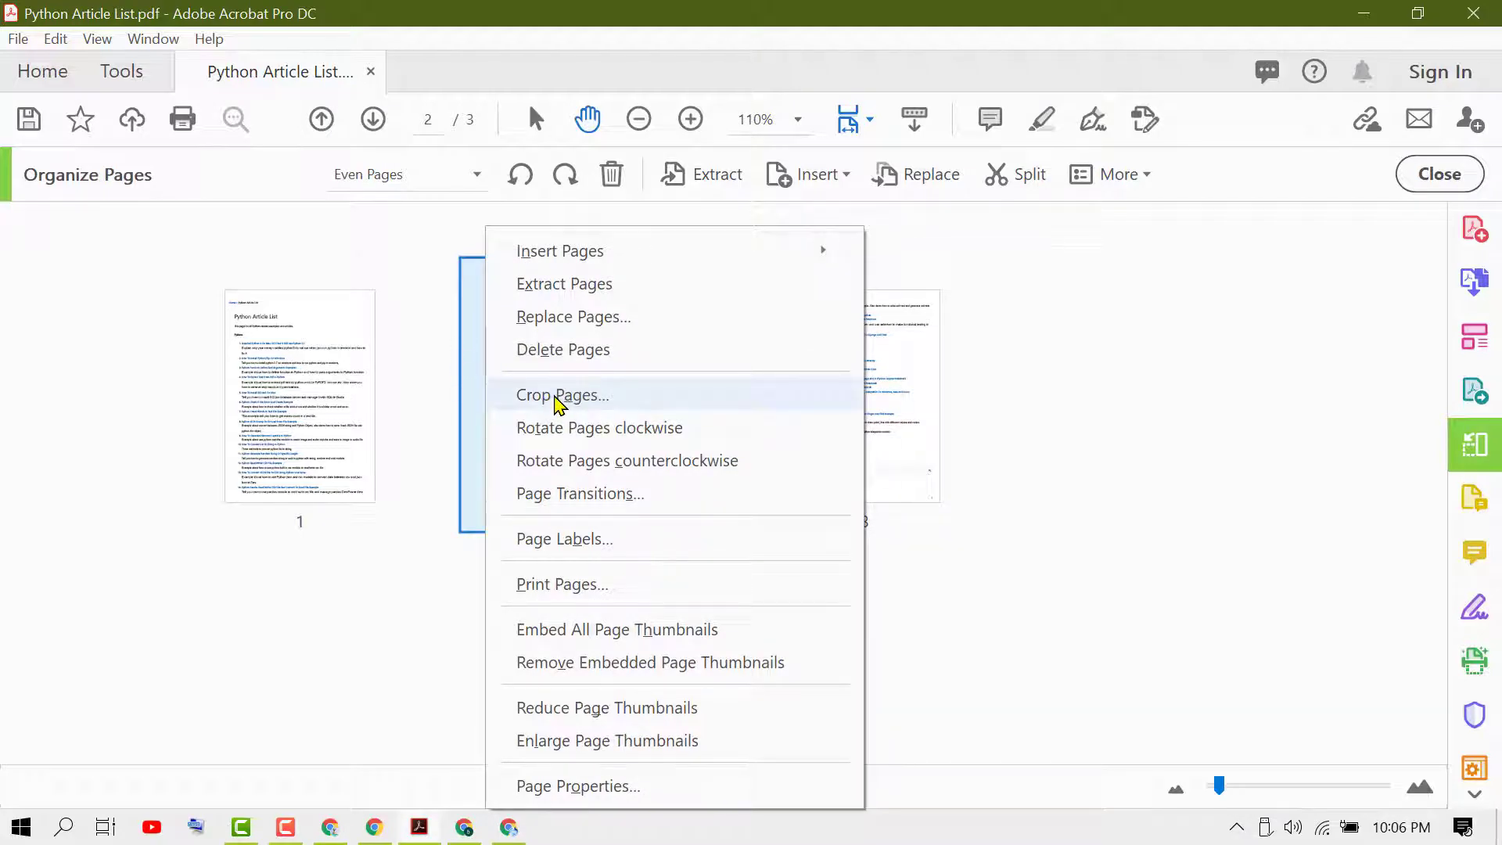
click(558, 399)
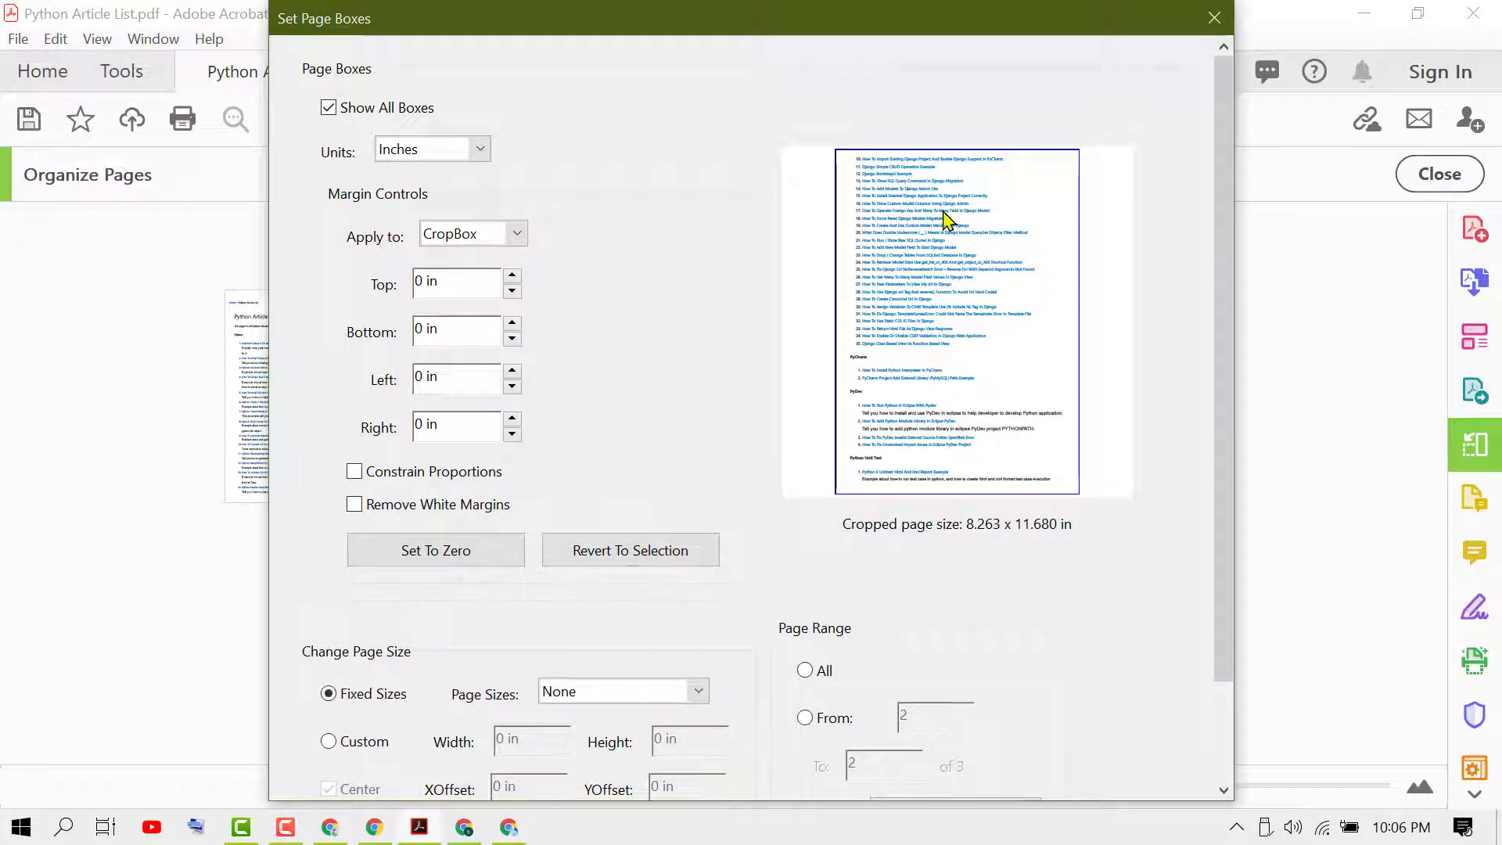
Step: Set the crop margins to top 1.5, bottom 1.625, left 1.875 and right 0.875 in
click(511, 274)
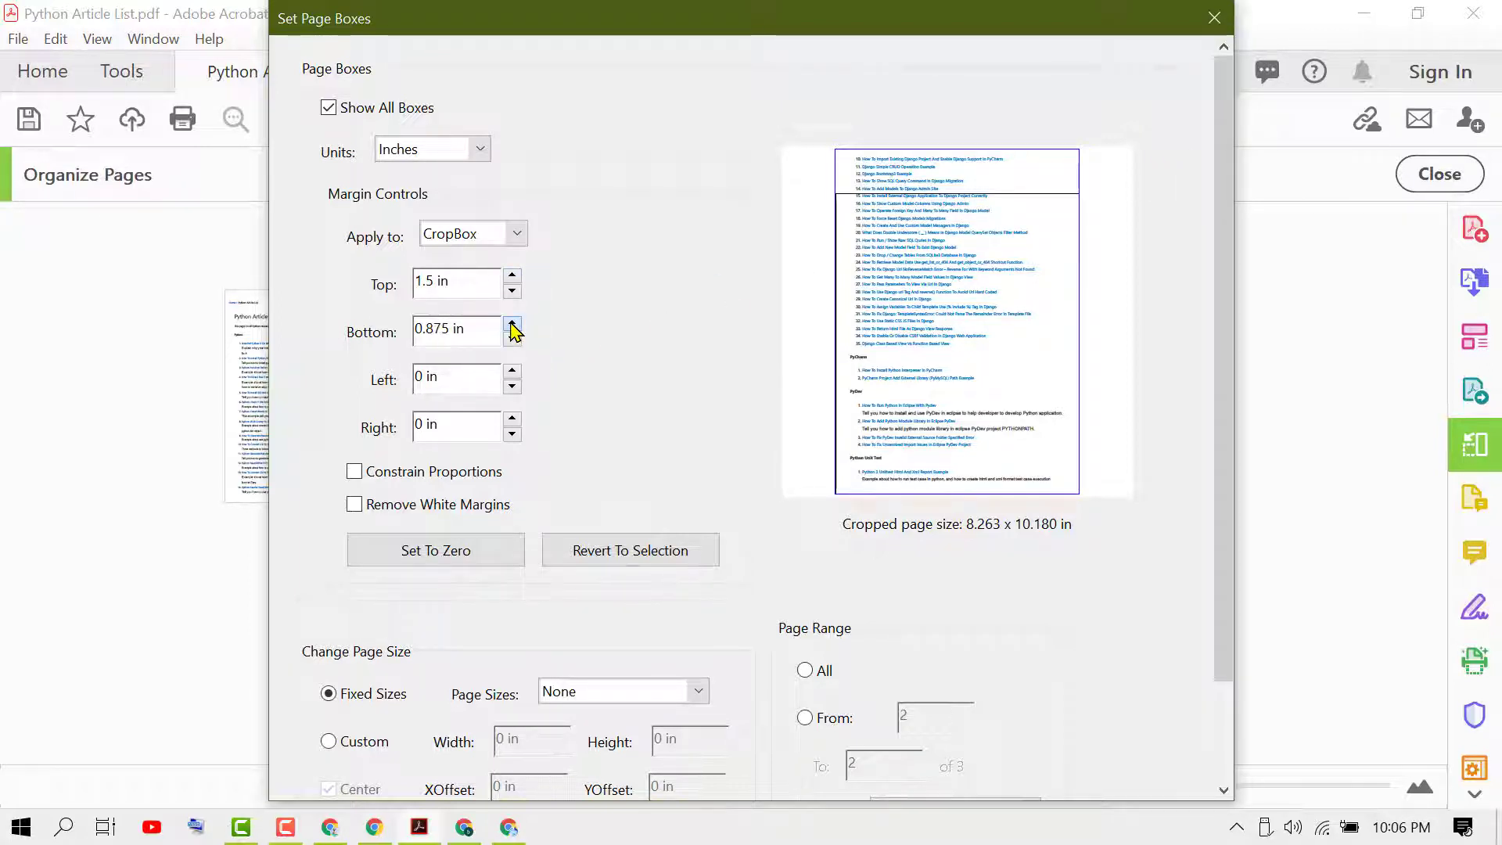
click(512, 324)
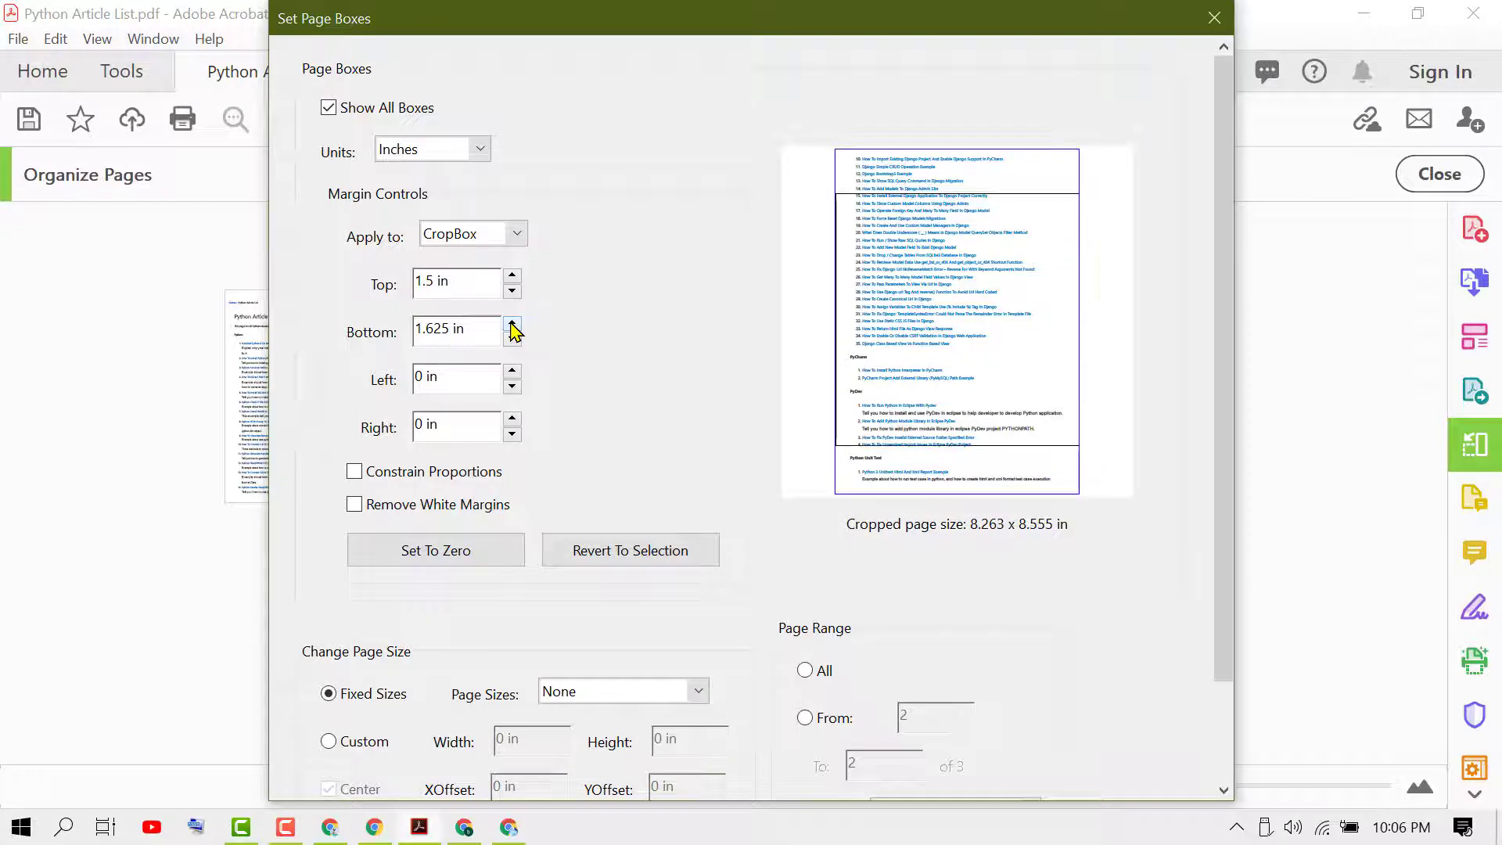
click(512, 371)
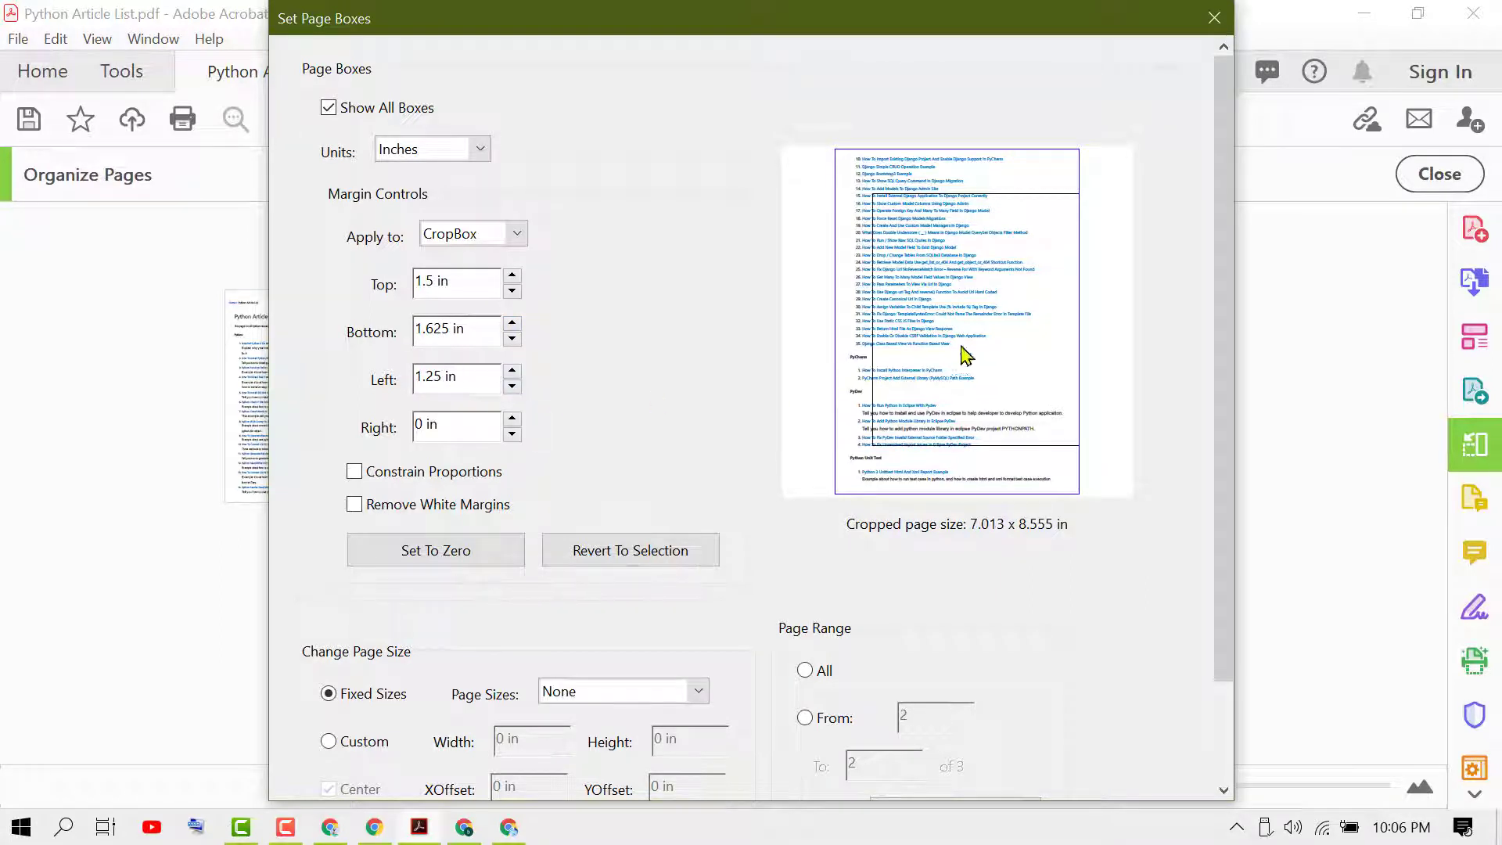
click(512, 387)
click(511, 388)
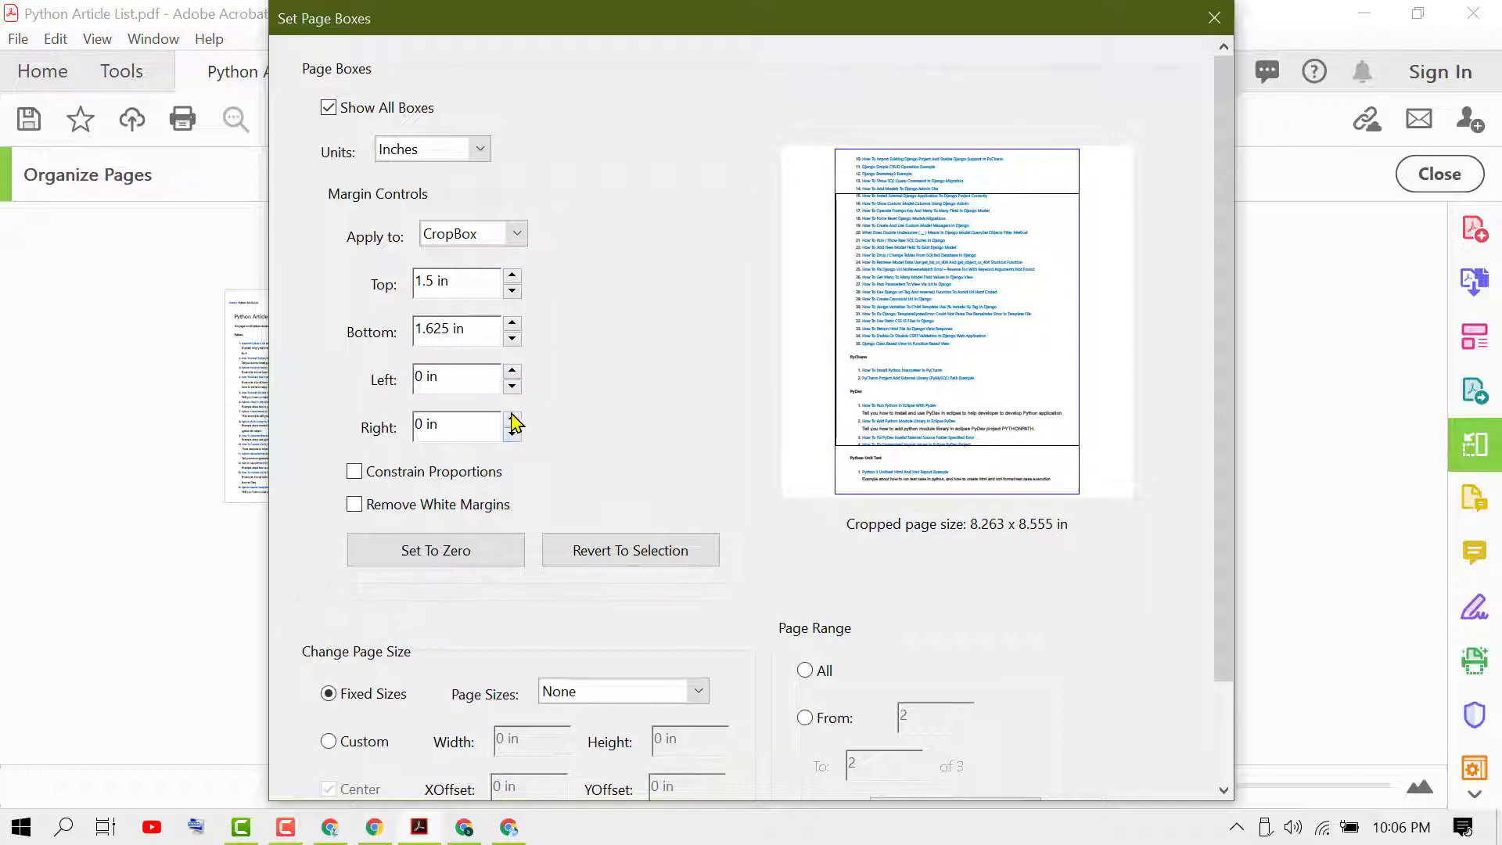
click(512, 419)
click(511, 418)
click(511, 419)
click(511, 419)
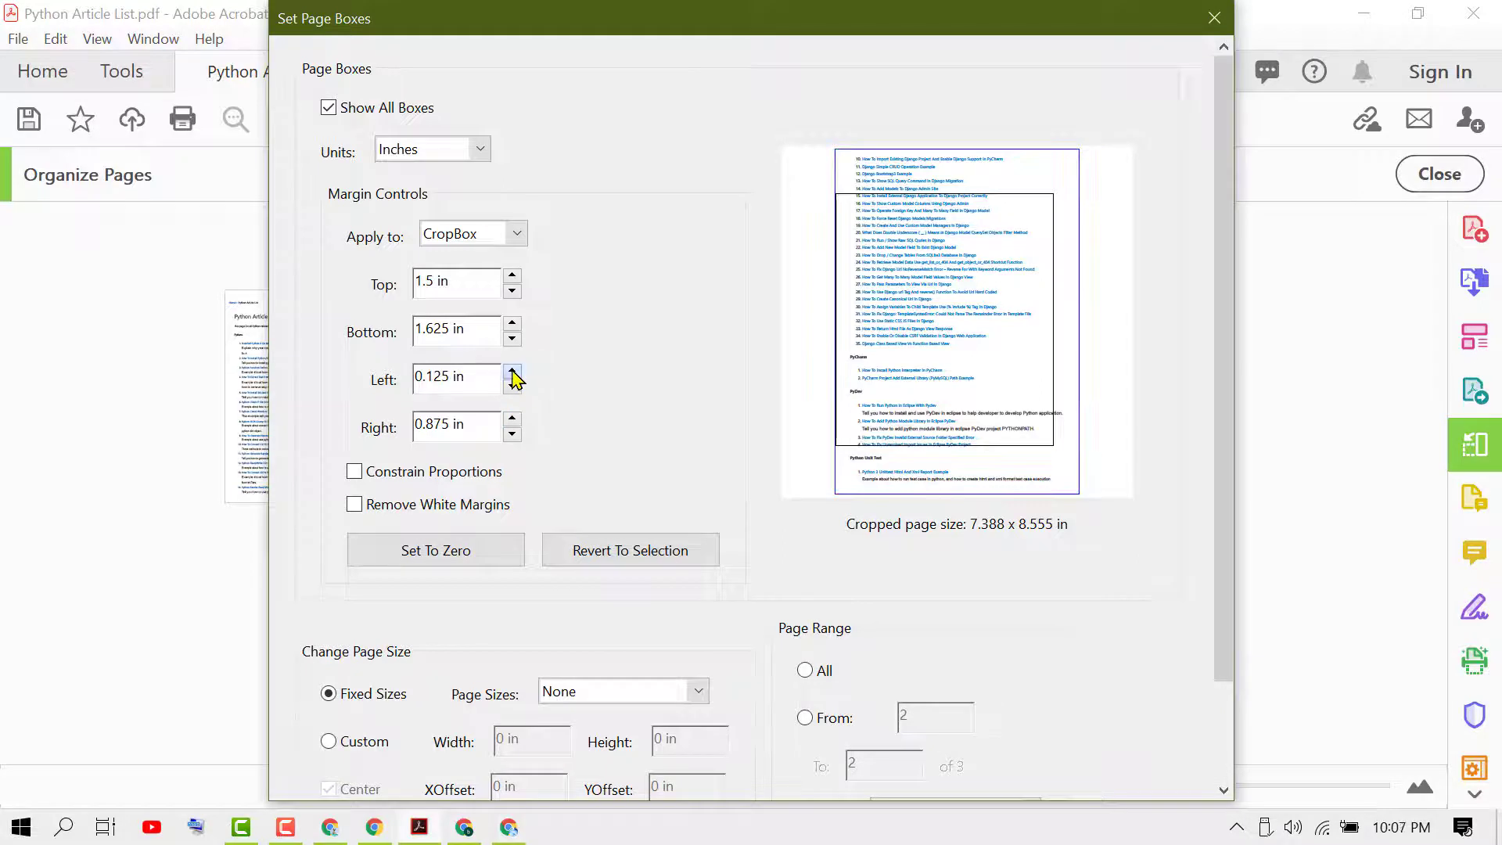
click(512, 371)
click(512, 372)
click(511, 370)
click(512, 371)
click(512, 371)
click(512, 371)
click(512, 371)
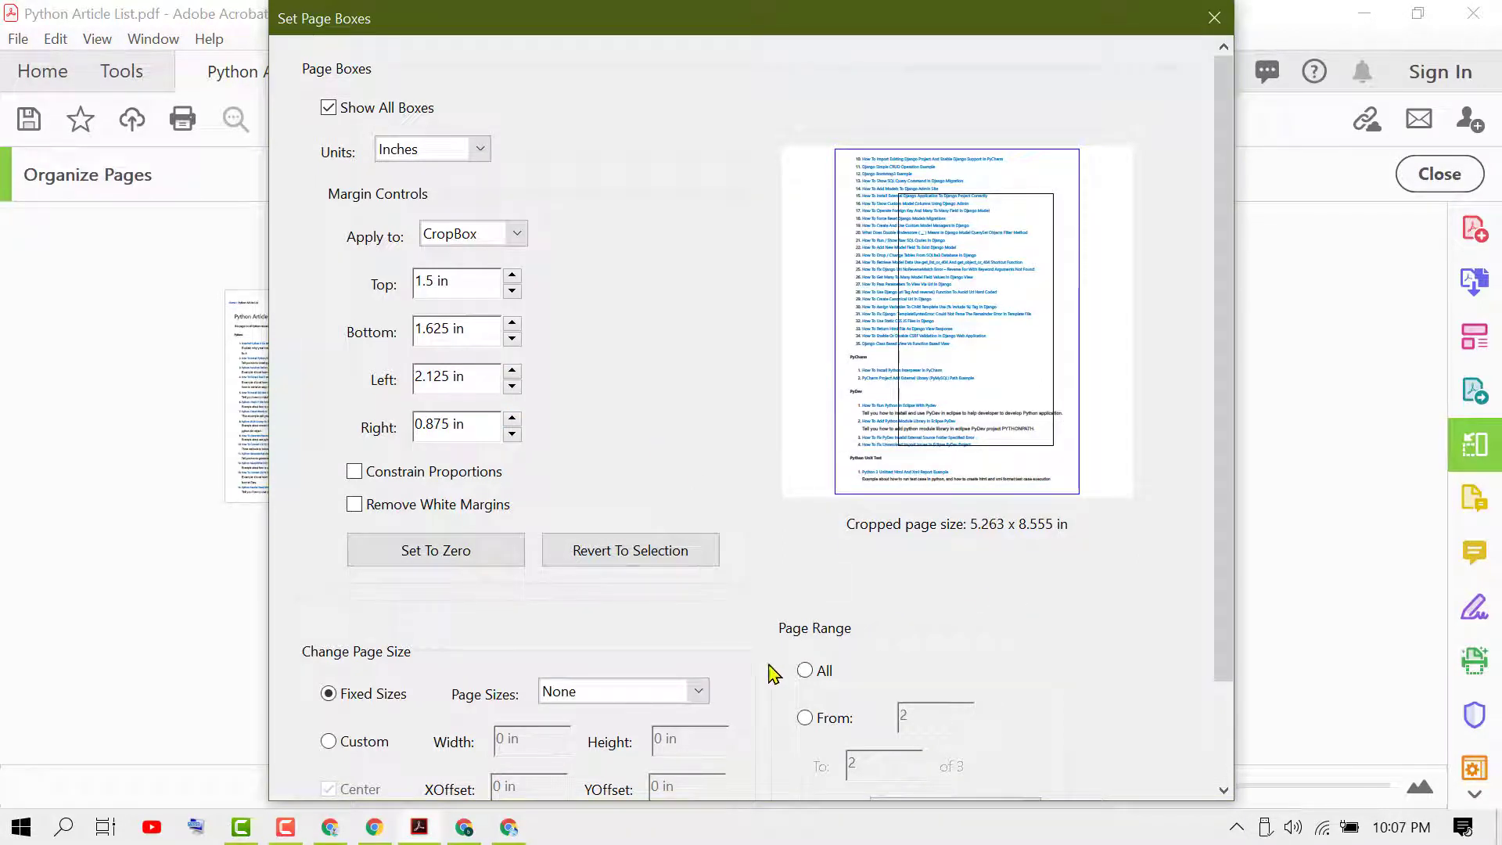
Step: Limit the crop to pages 2 to 2 and choose a custom, centred page size
click(805, 719)
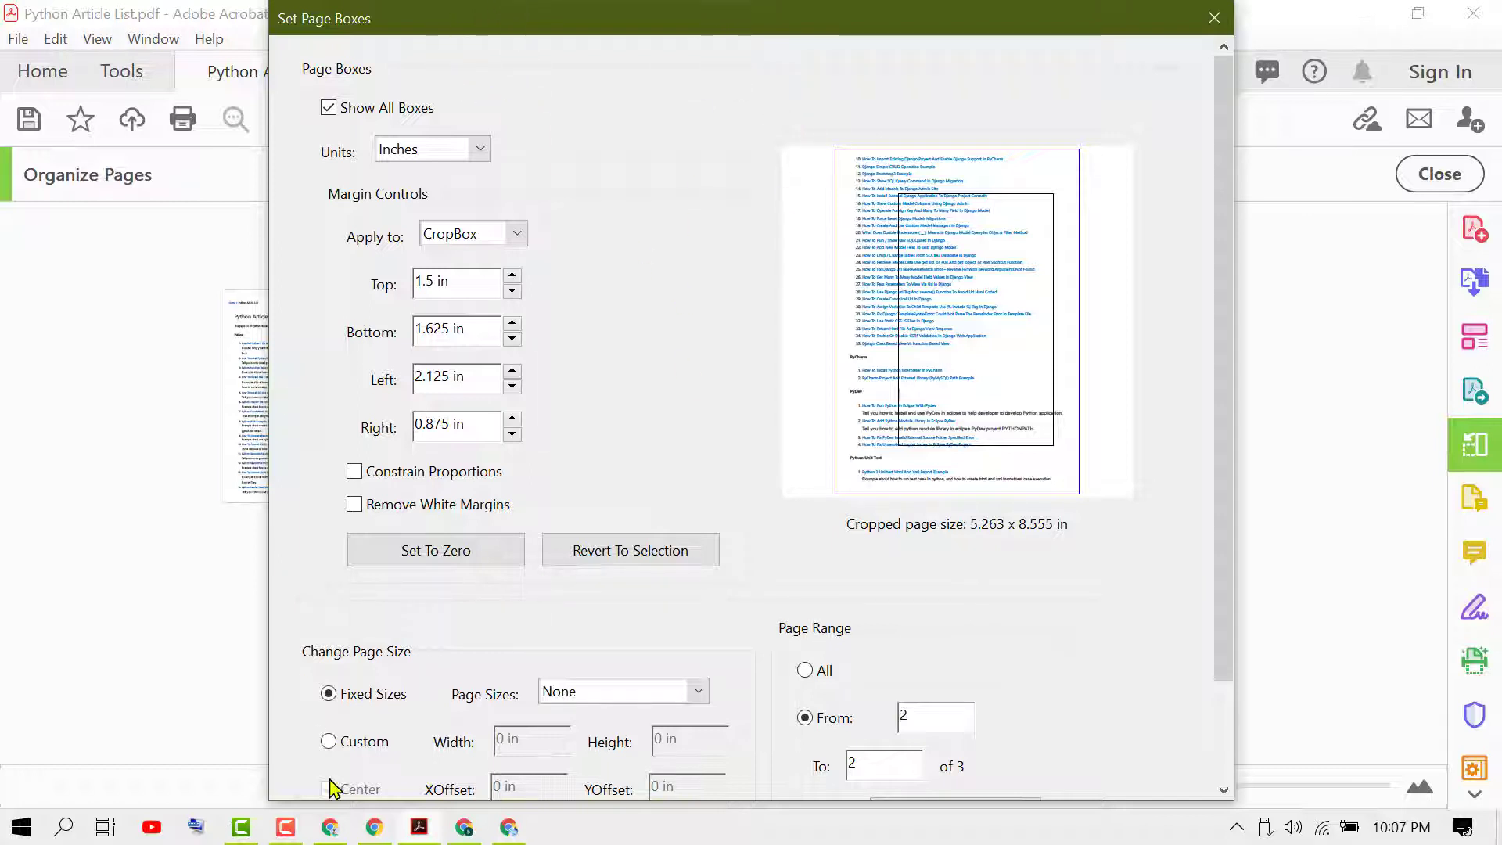
click(1224, 790)
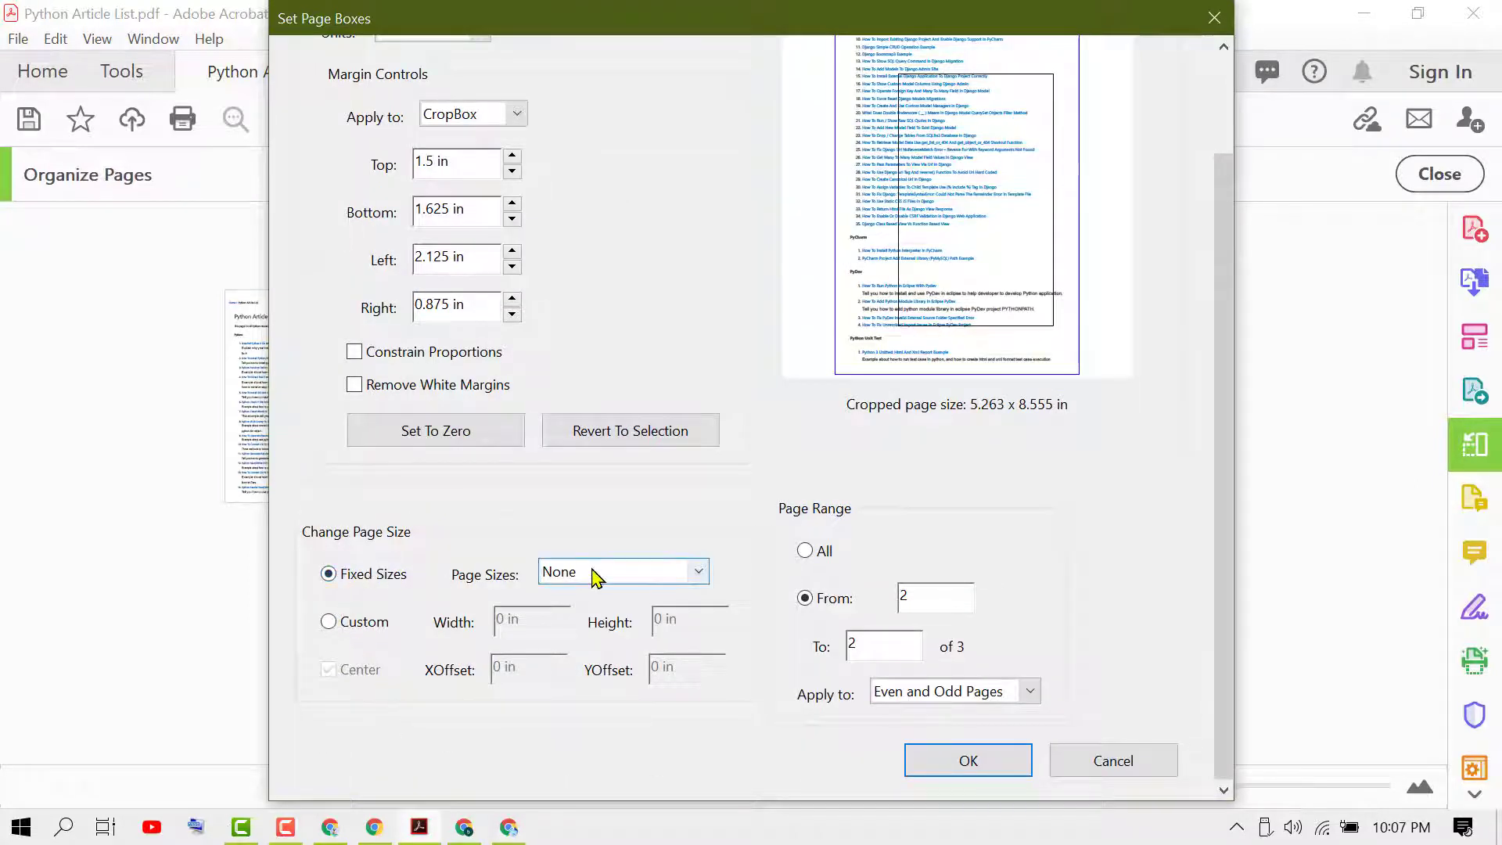
click(329, 573)
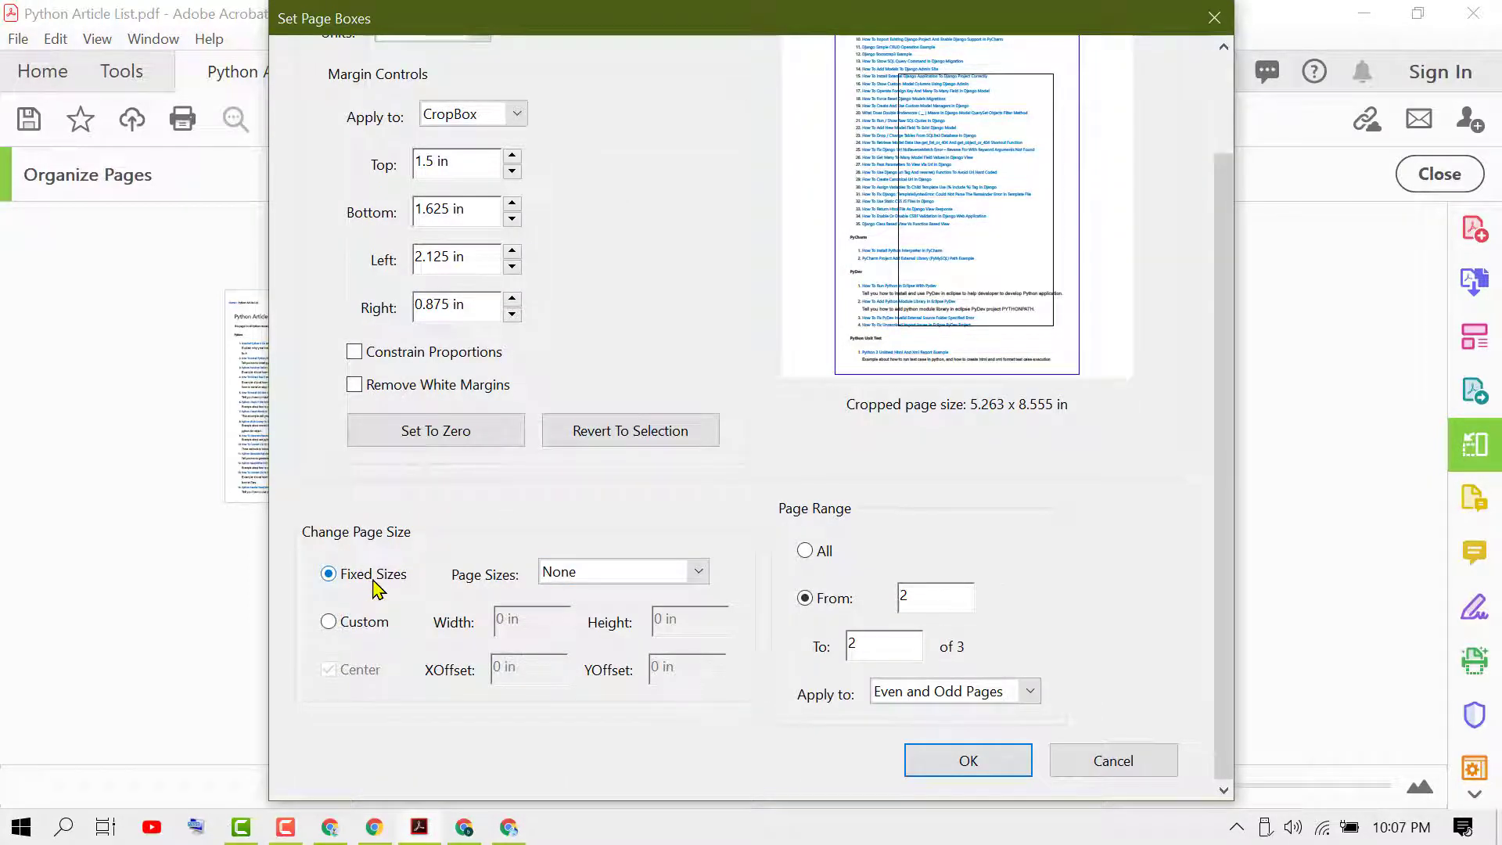
click(695, 576)
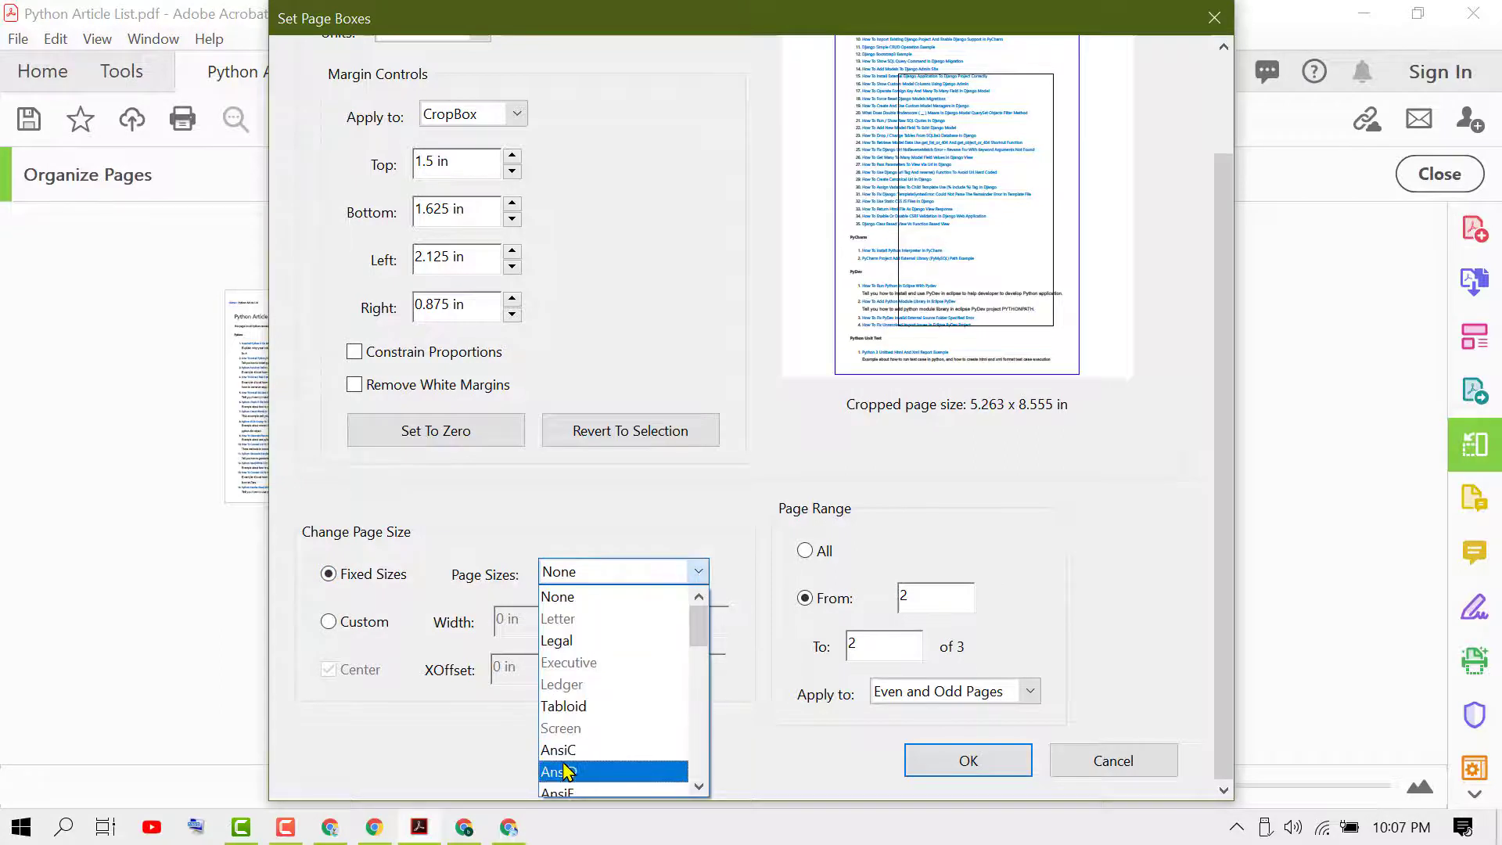
click(348, 733)
click(341, 626)
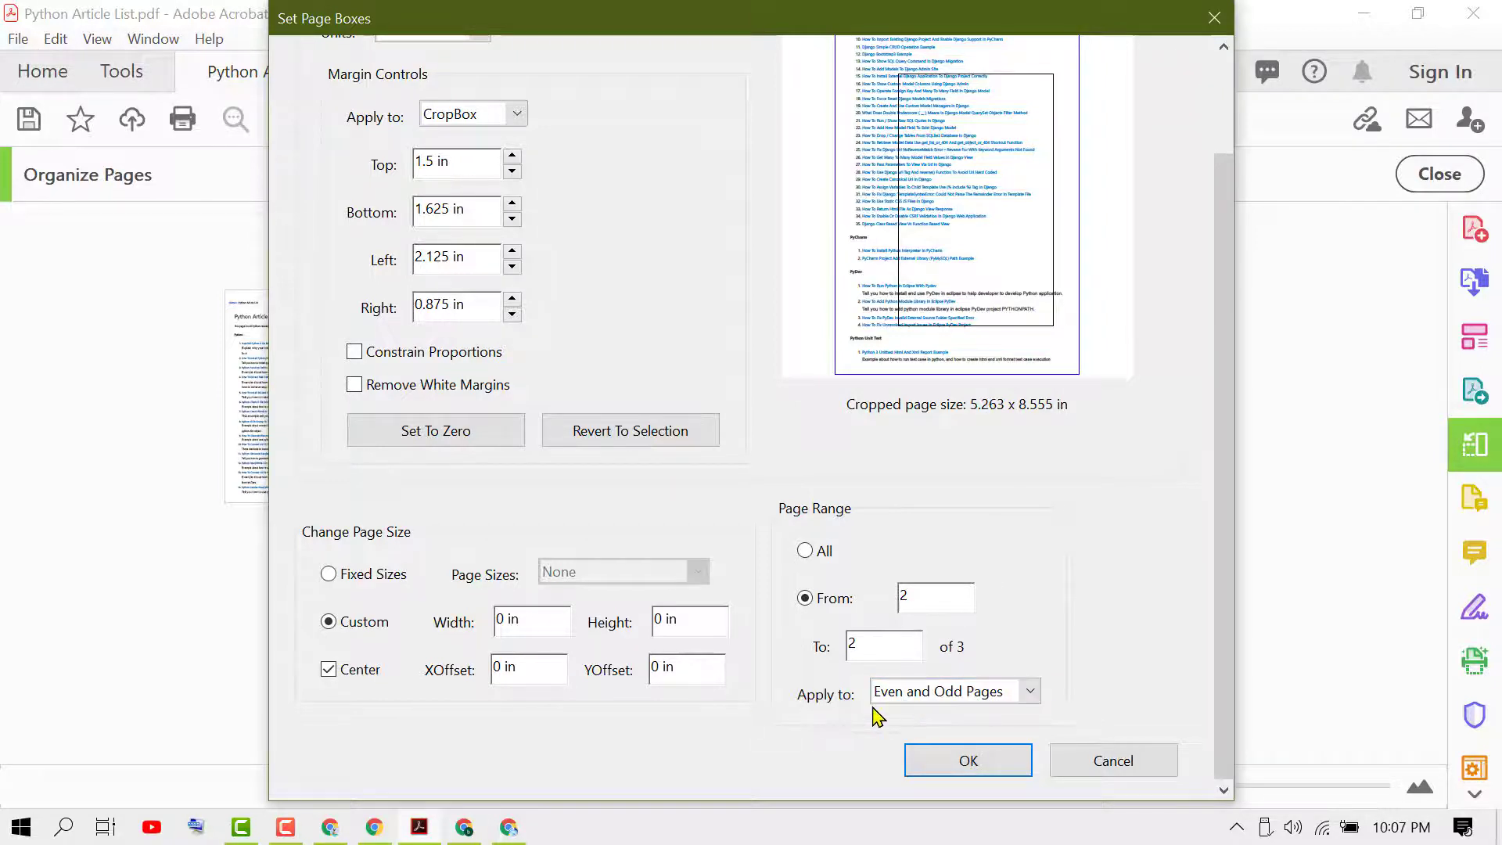
Step: Keep Apply to on Even and Odd Pages and confirm the crop
click(1032, 693)
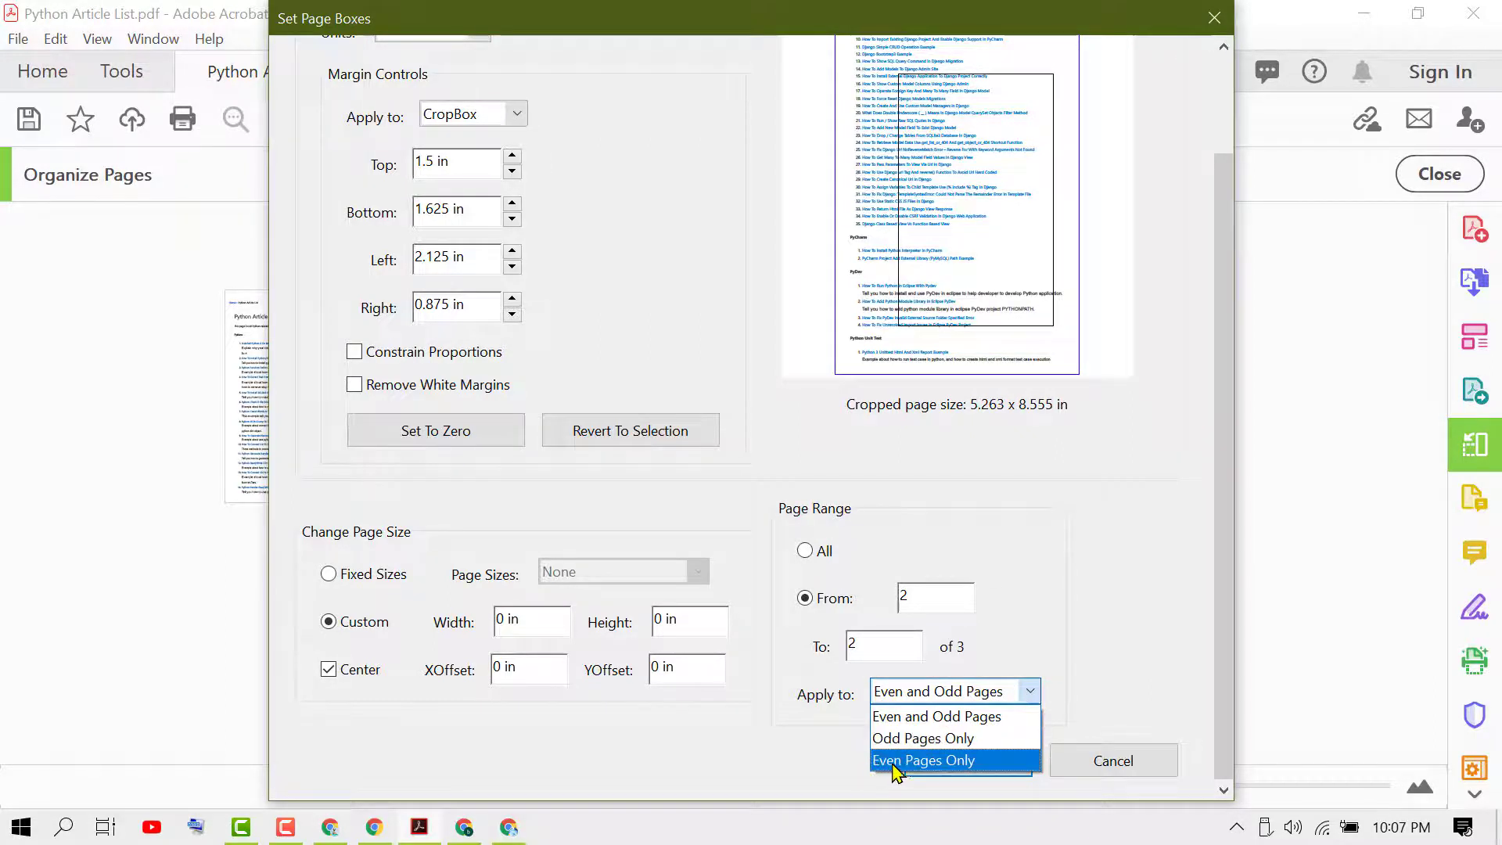
click(784, 740)
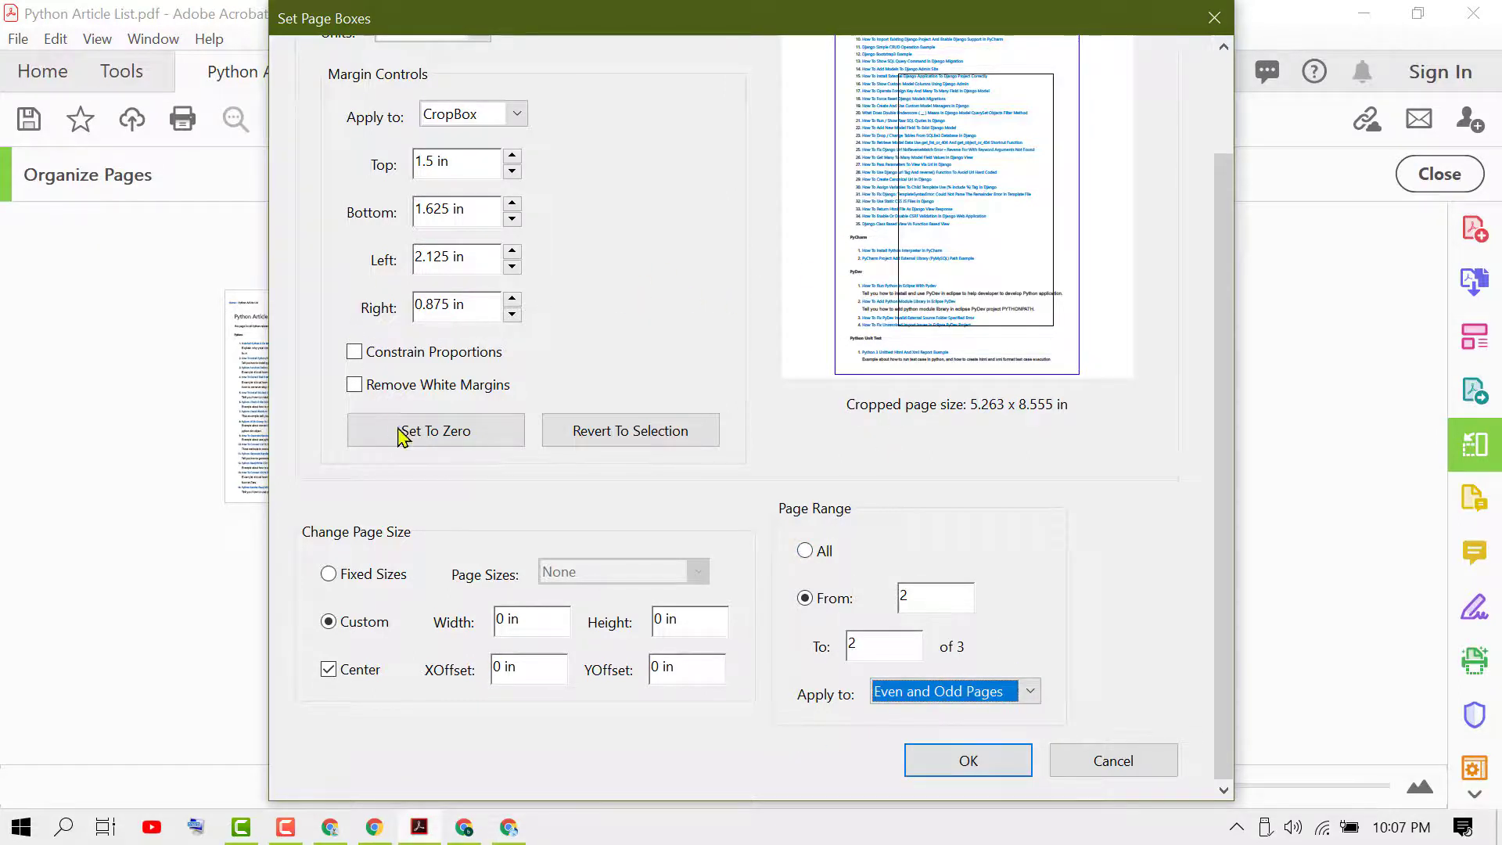
click(968, 762)
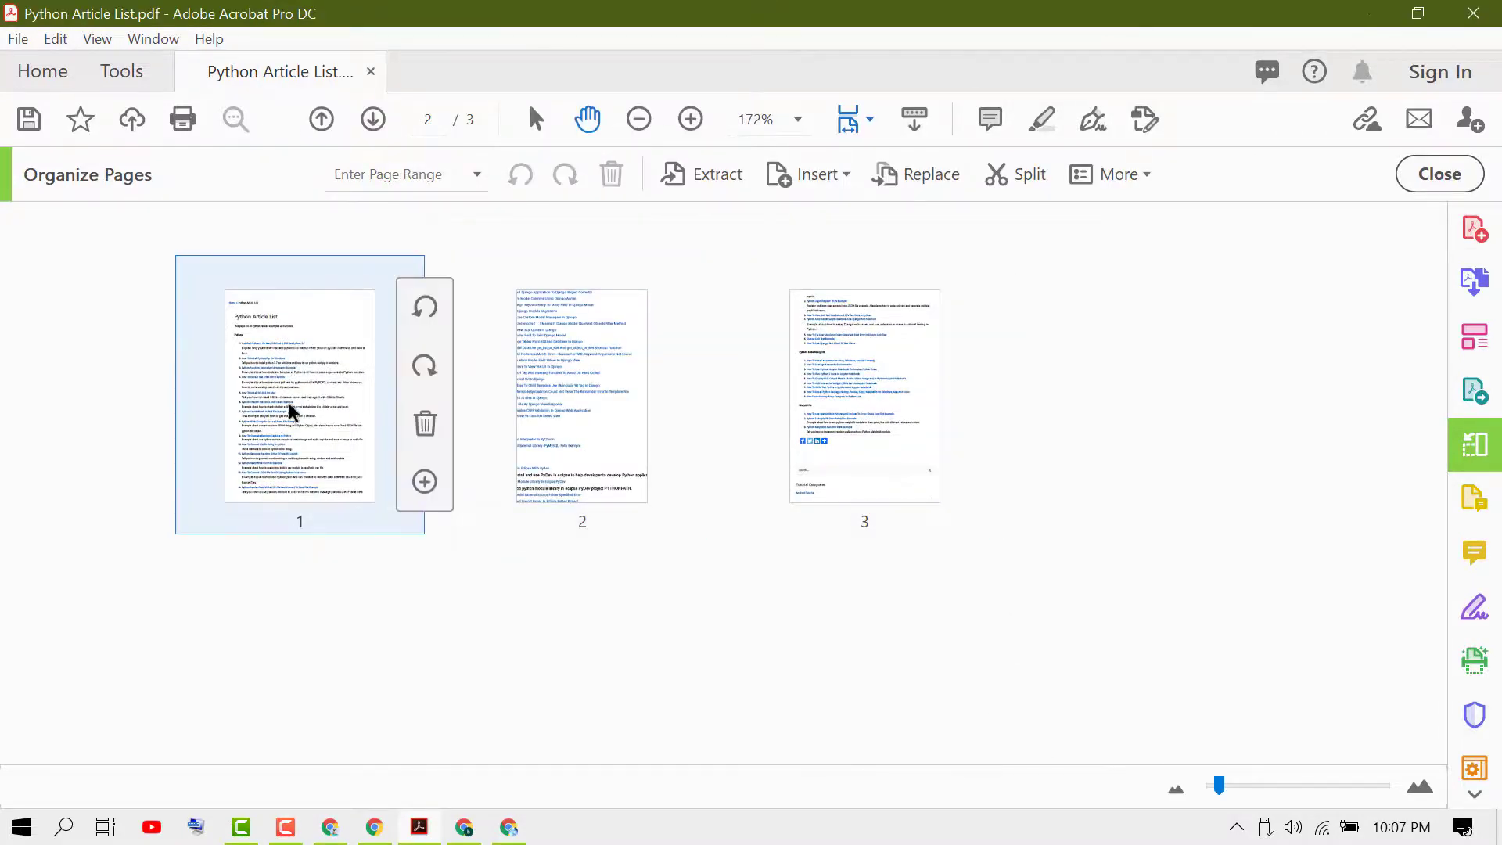